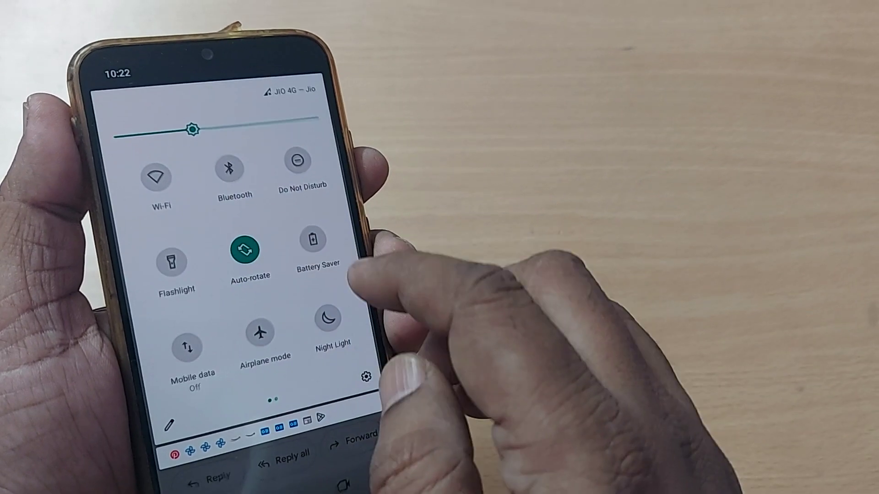
# - Switch on the Mobile data and Wi-Fi tiles in Quick Settings
pyautogui.click(207, 335)
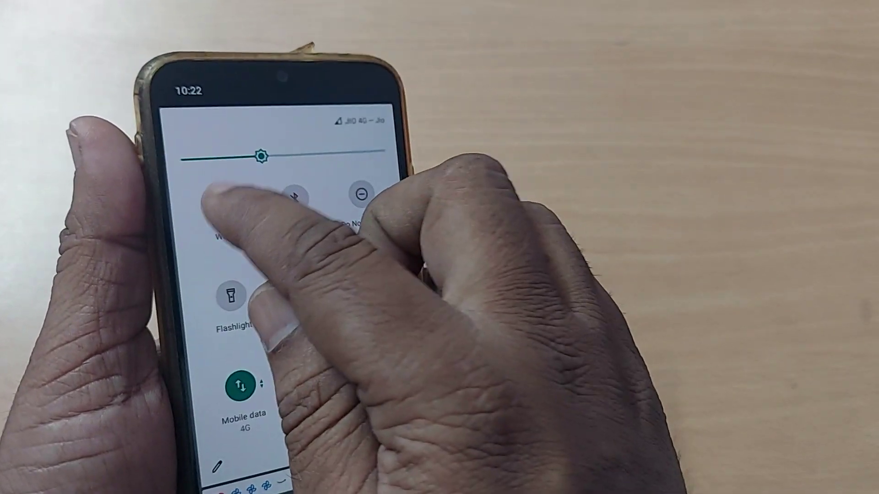
pyautogui.click(174, 167)
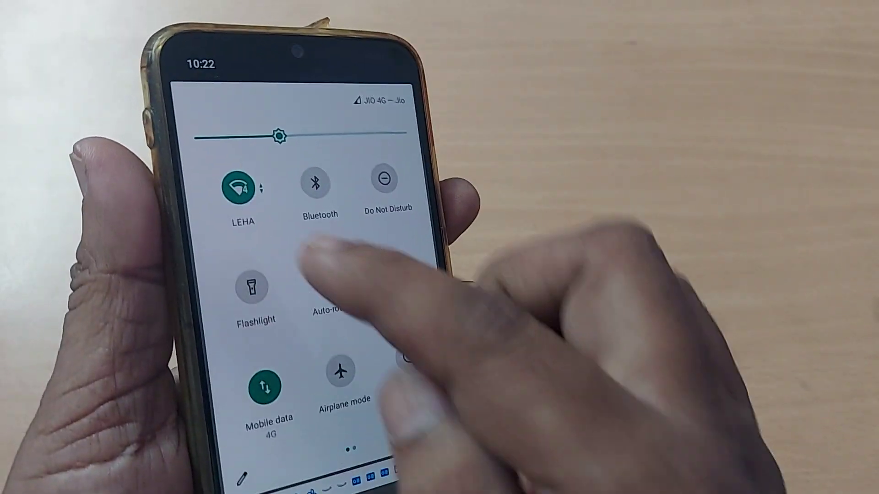
# - Dismiss Quick Settings and wait on the 'Hi' email while the Outbox message sends
pyautogui.click(330, 285)
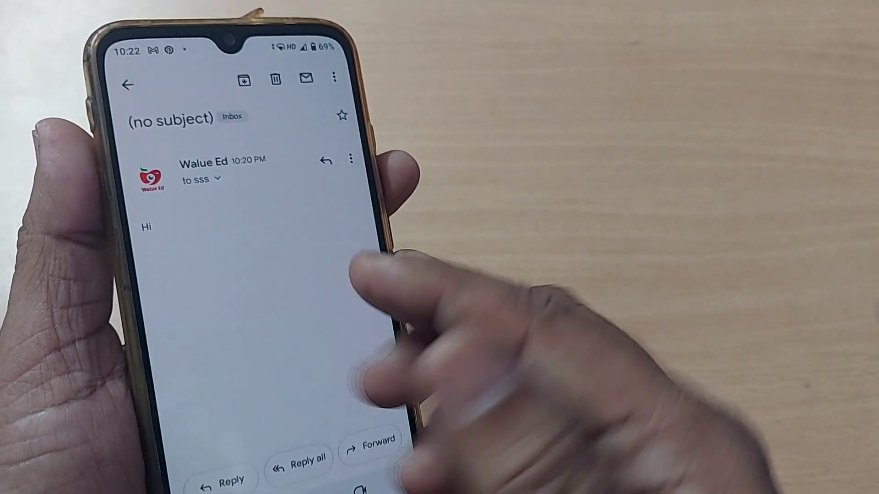